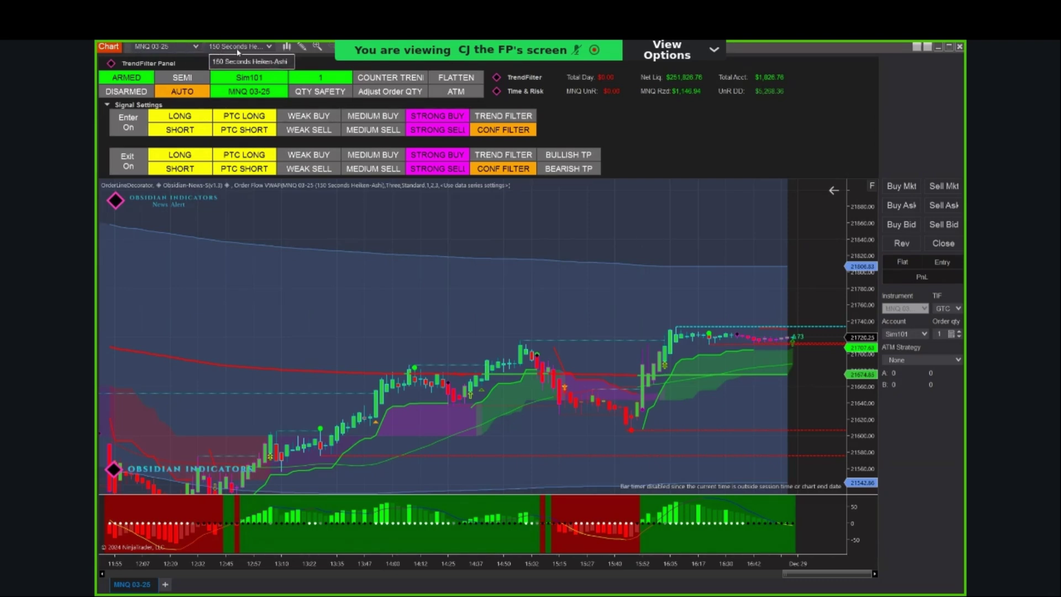
Step: Keep the chart on 150-second bars, then disarm and re-arm the AutoTrader
left_click(269, 47)
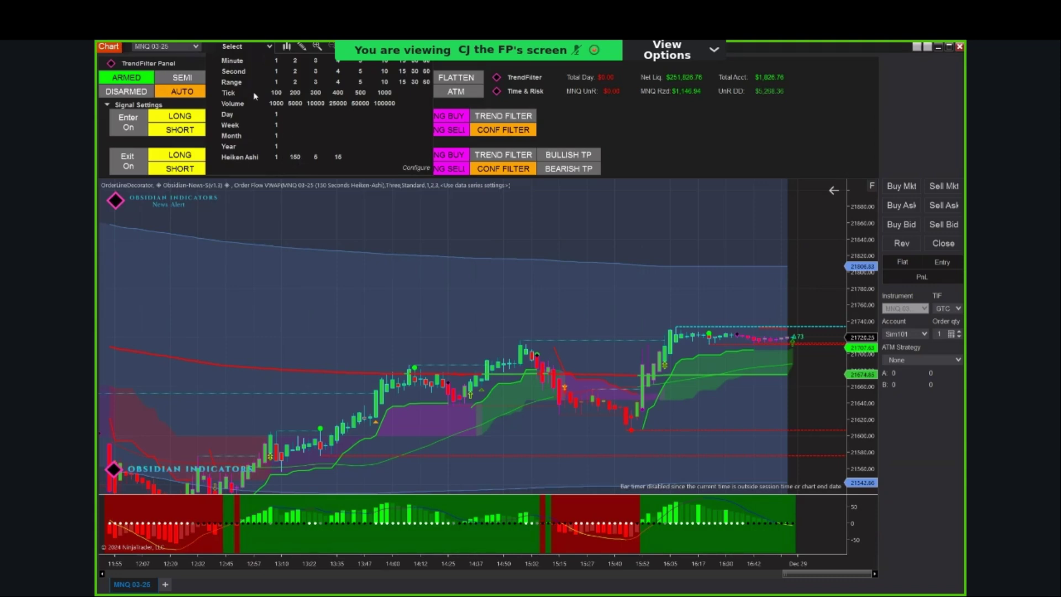
left_click(294, 159)
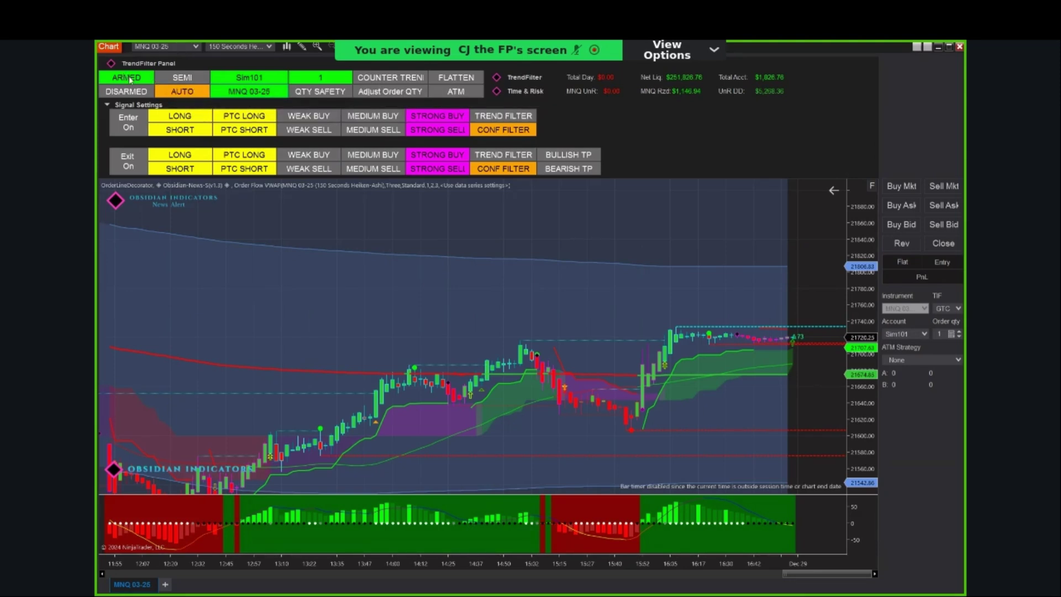
left_click(133, 93)
left_click(126, 79)
Step: Collapse and re-expand Signal Settings twice, ending on the Time & Risk settings with trading windows
left_click(107, 105)
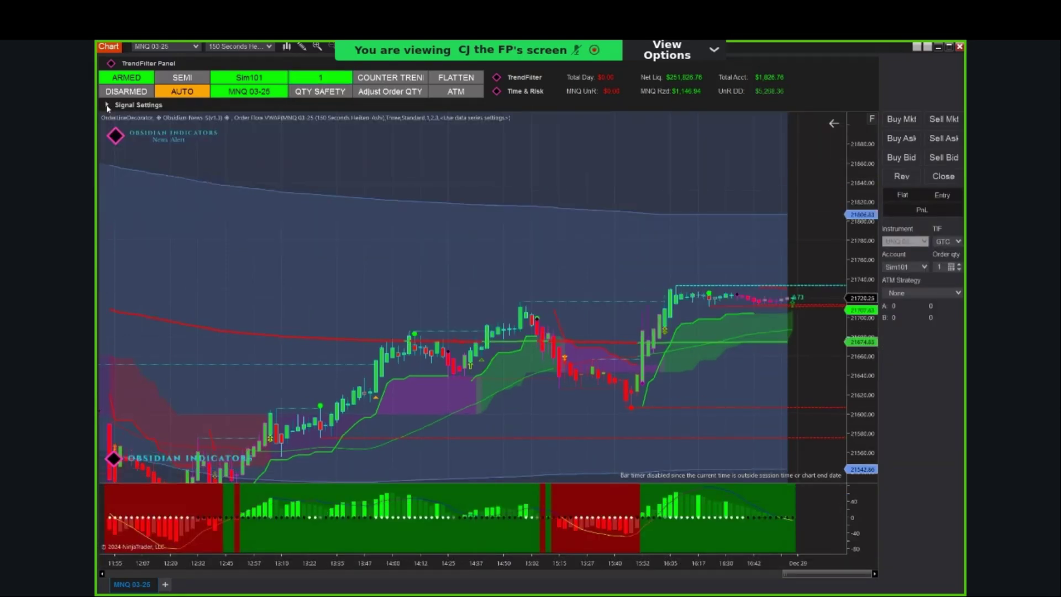
left_click(108, 106)
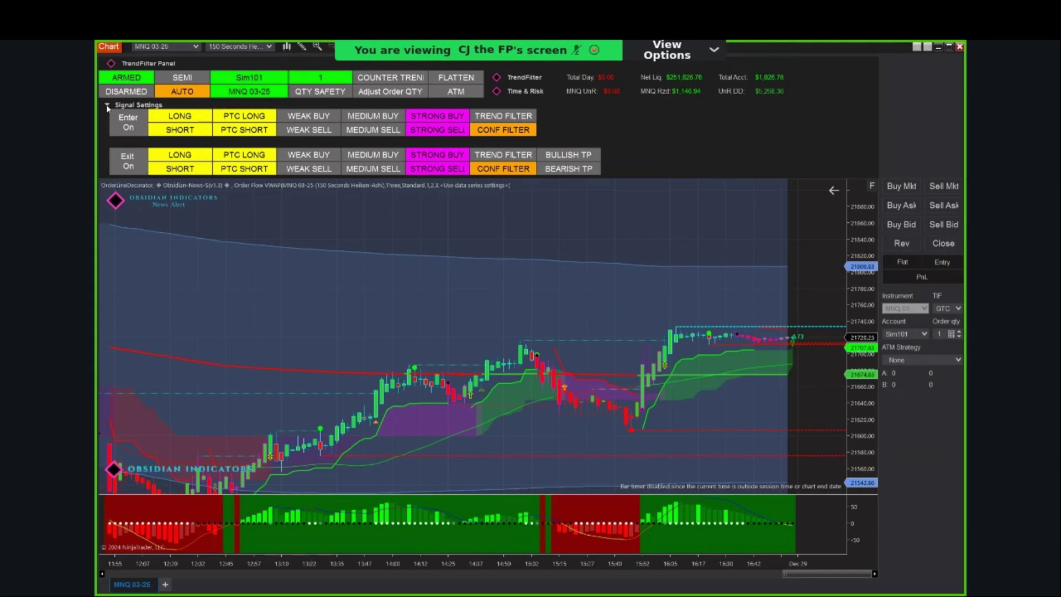
left_click(108, 106)
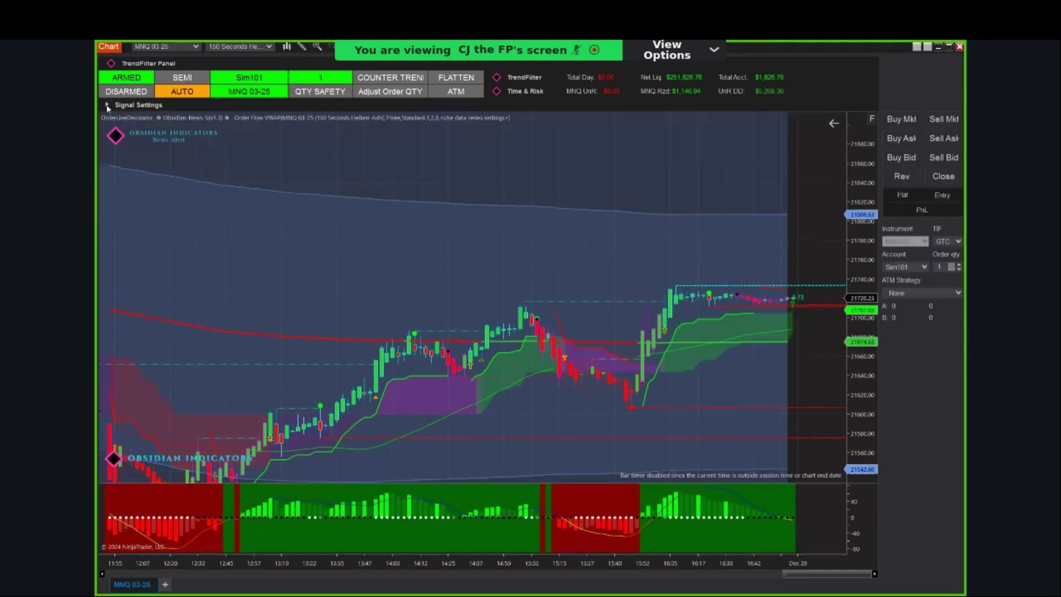
left_click(108, 105)
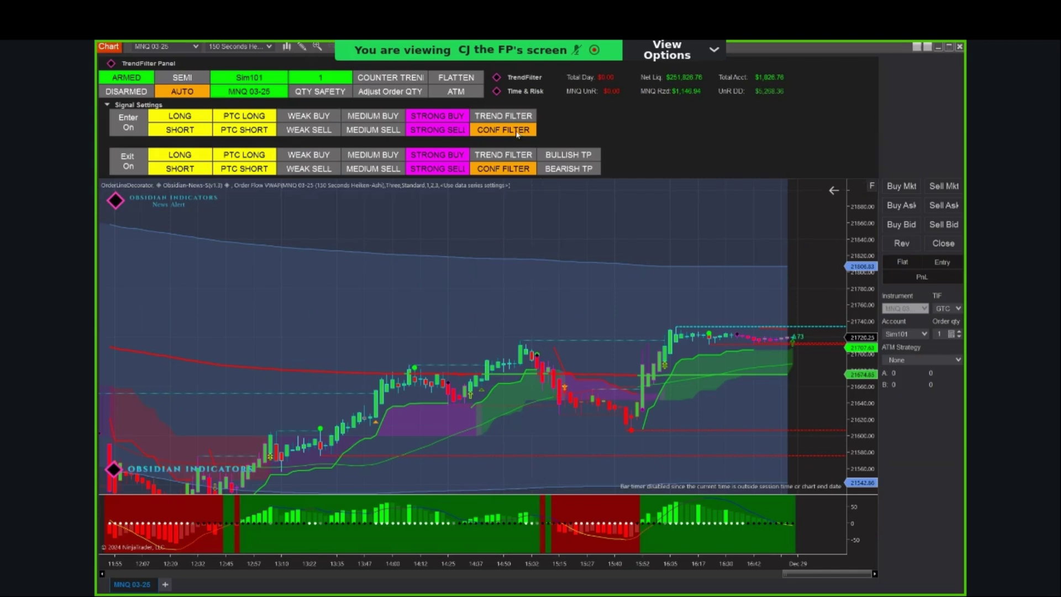
left_click(530, 91)
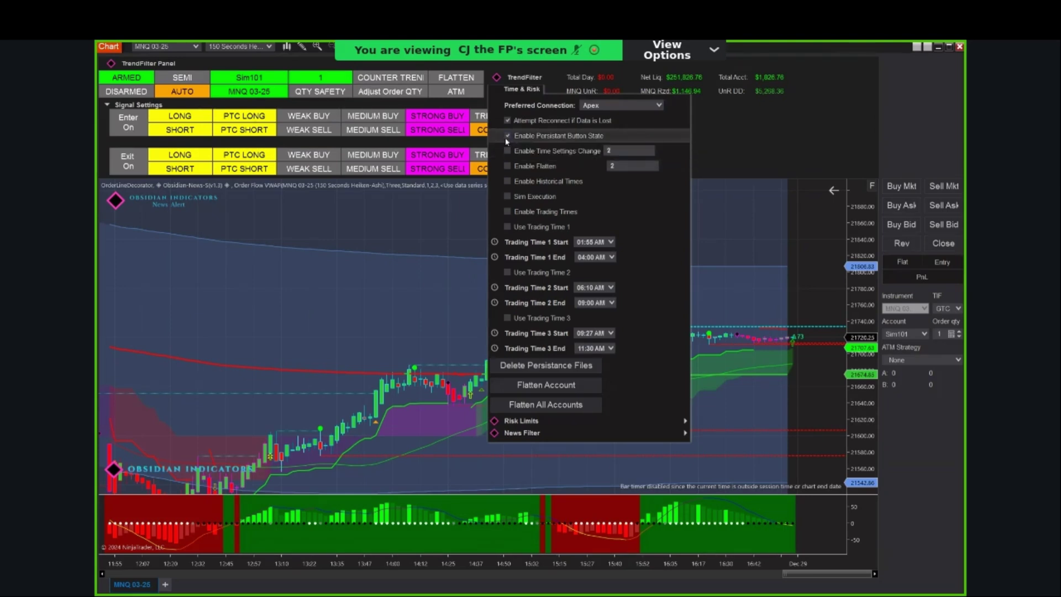
Step: Switch the MNQ 03-25 chart to 1-minute Heiken Ashi bars and reopen Time & Risk
left_click(717, 131)
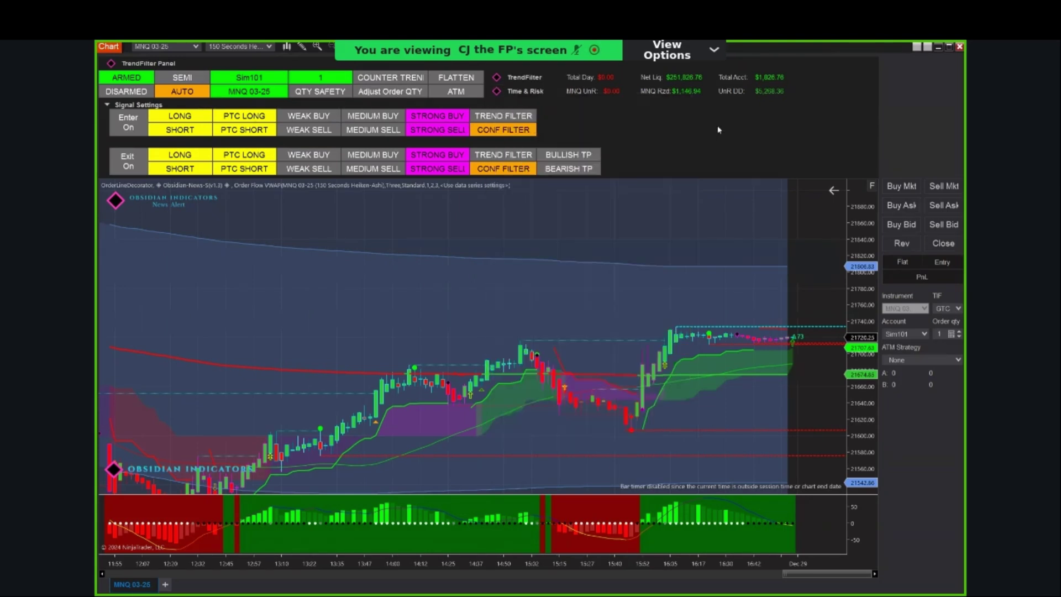
left_click(269, 47)
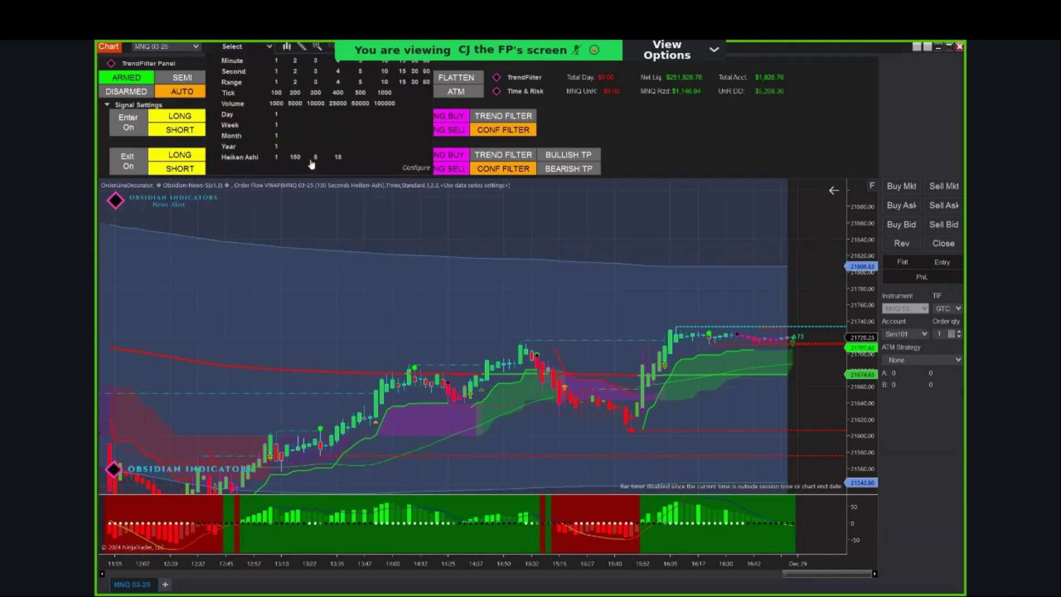
left_click(276, 157)
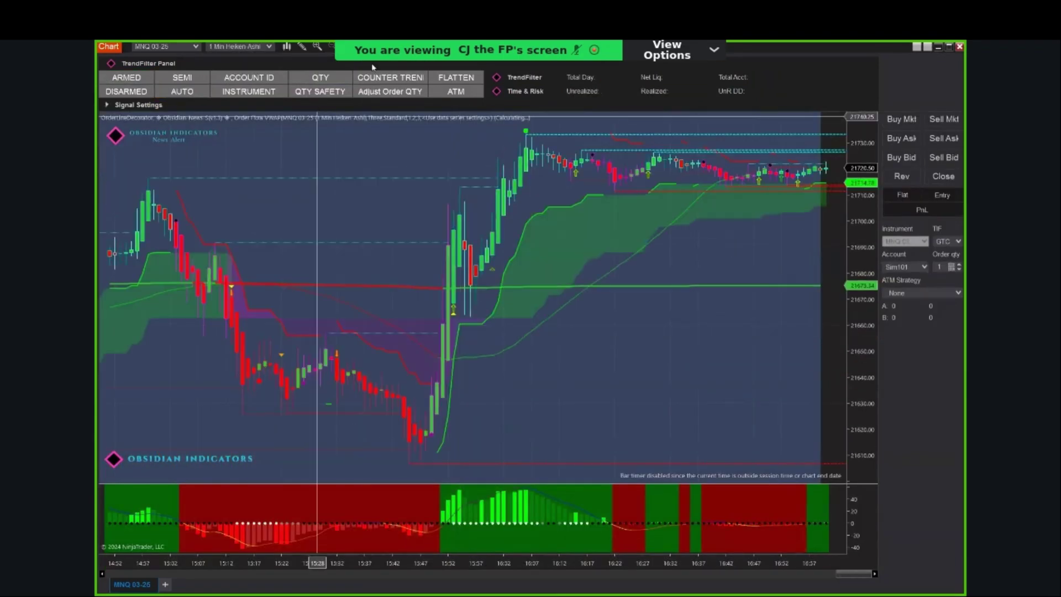
left_click(107, 105)
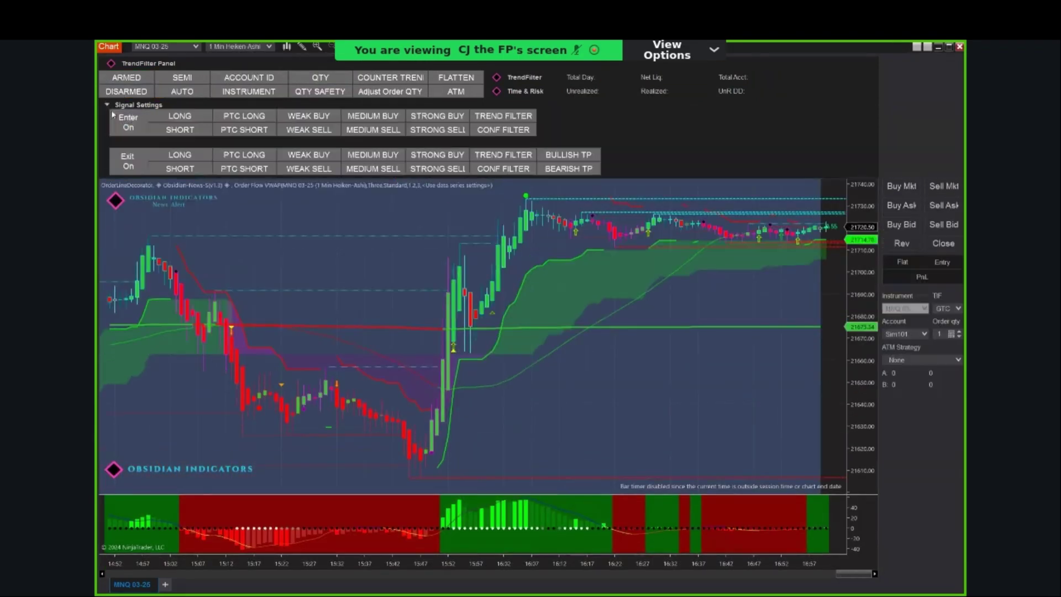
left_click(521, 98)
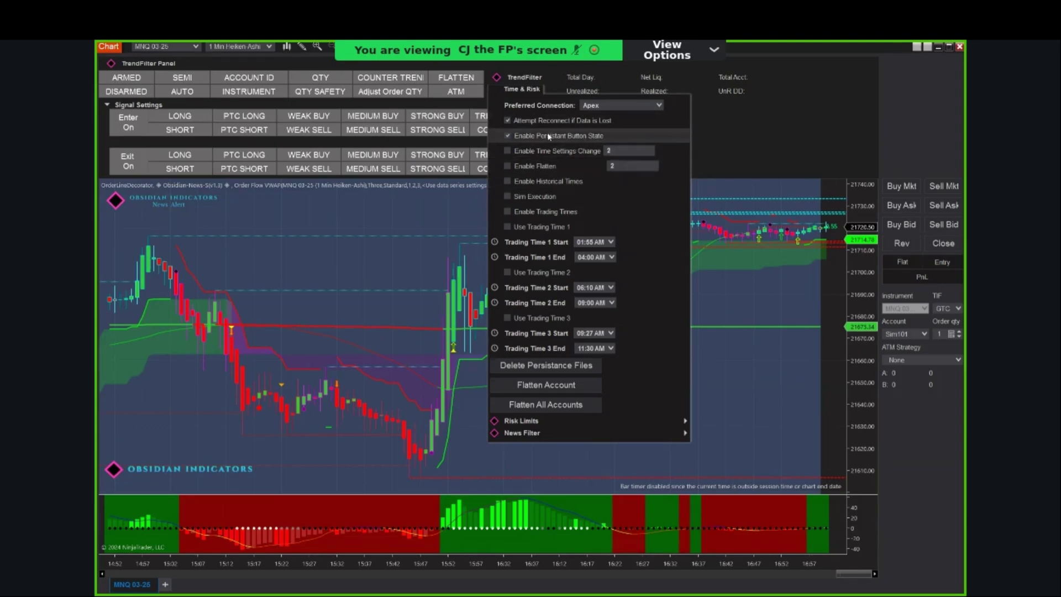
Step: Enable trading times with windows 1, 2 and 3 (09:27–11:30 AM) all active
mouse_move(545, 140)
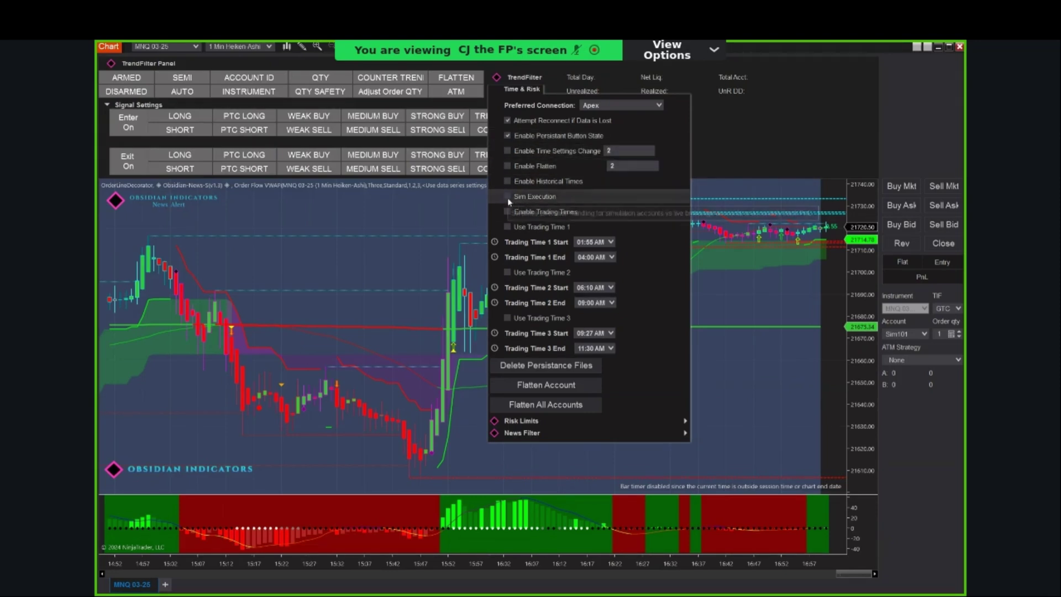
mouse_move(509, 202)
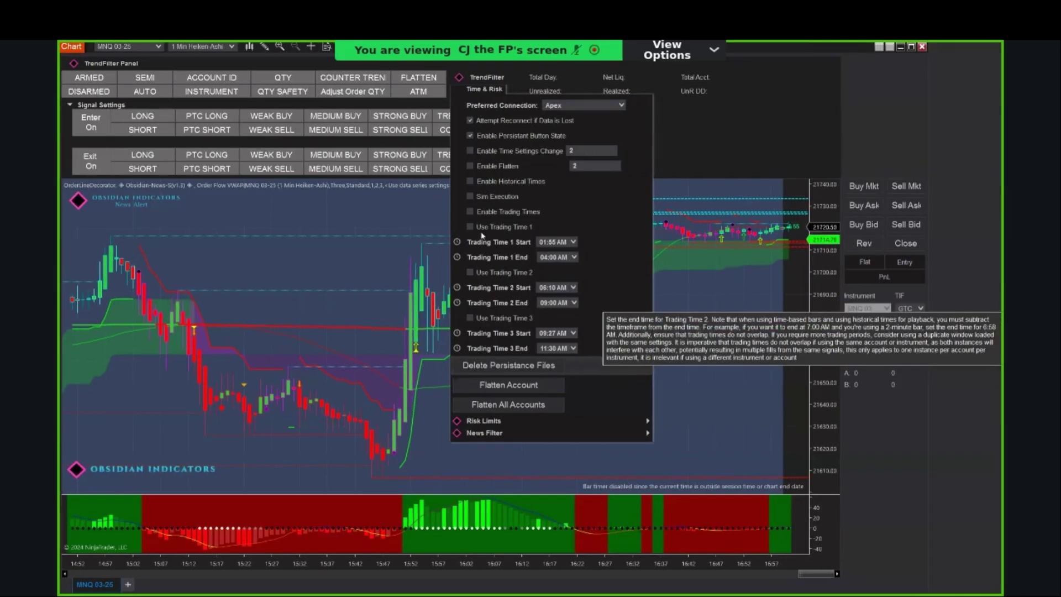
left_click(471, 211)
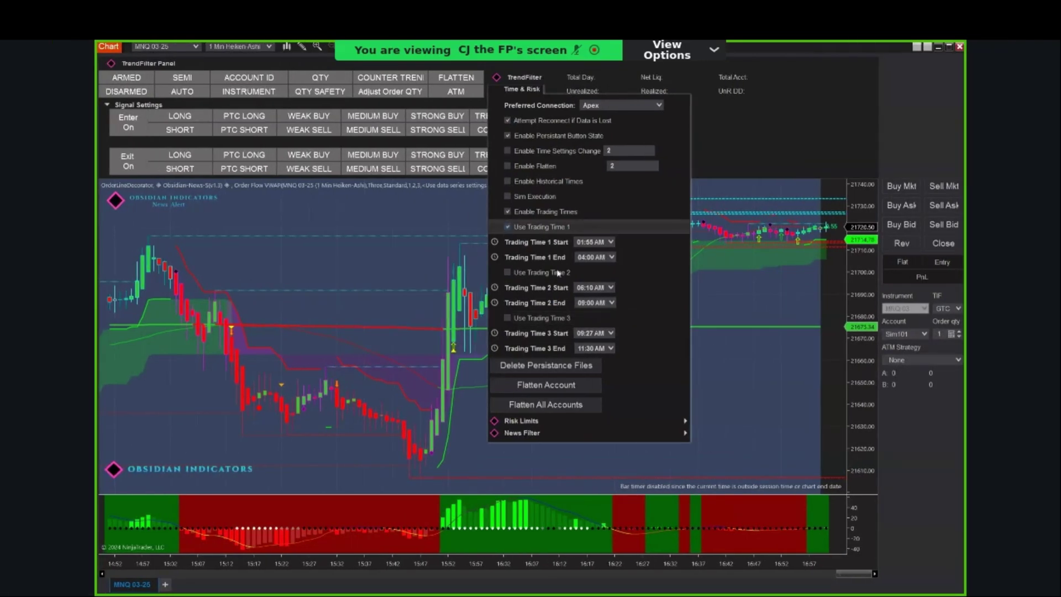
left_click(472, 227)
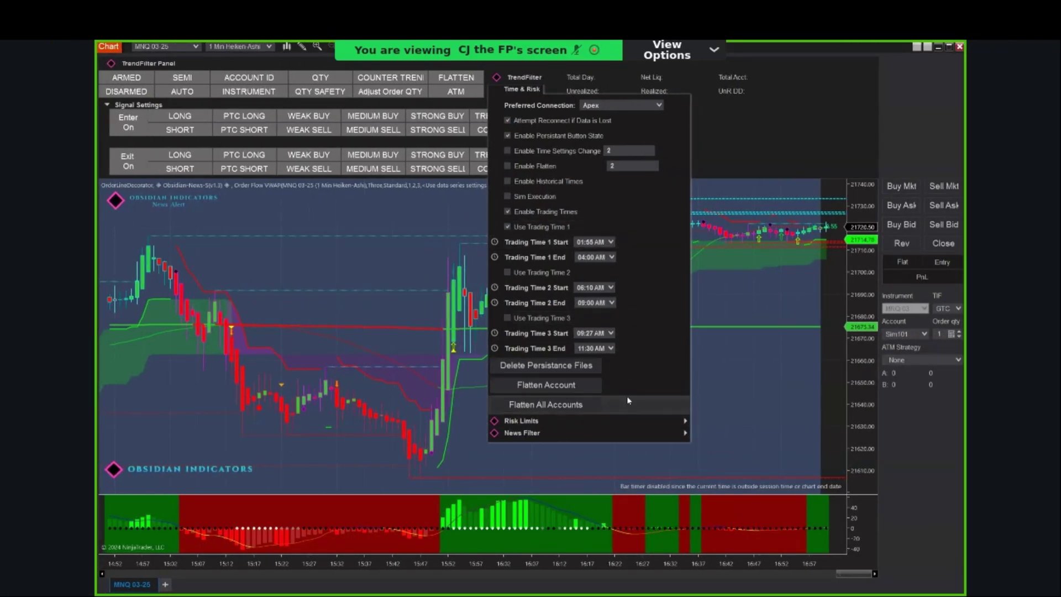
left_click(508, 272)
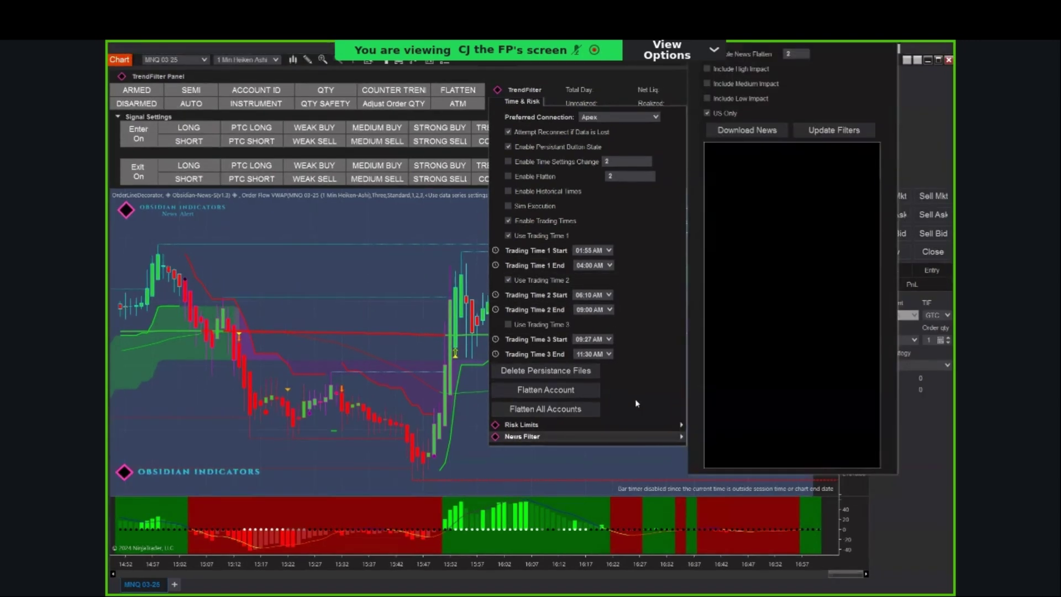
left_click(508, 324)
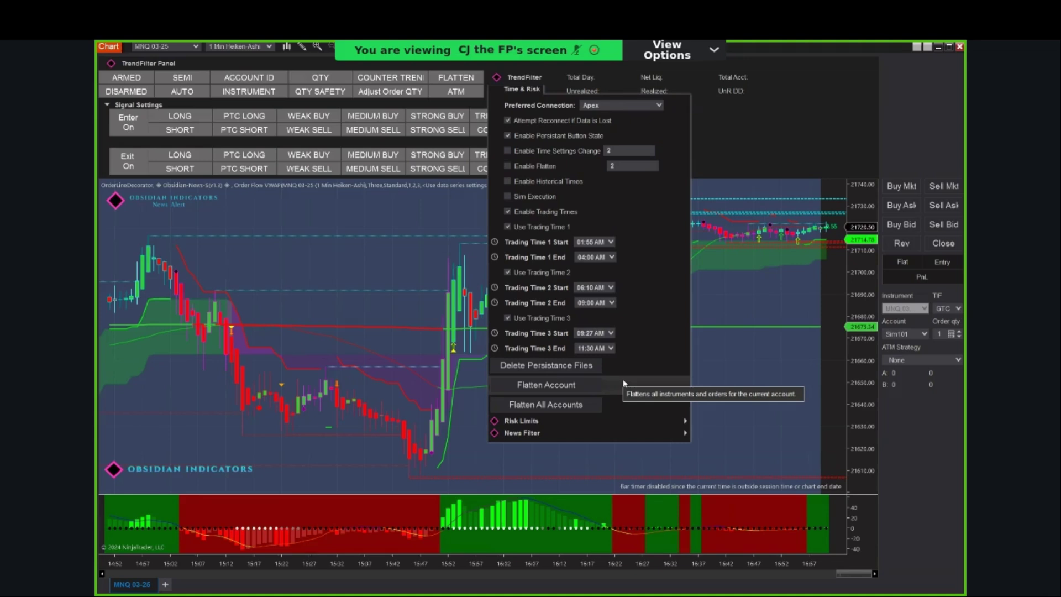
left_click(508, 212)
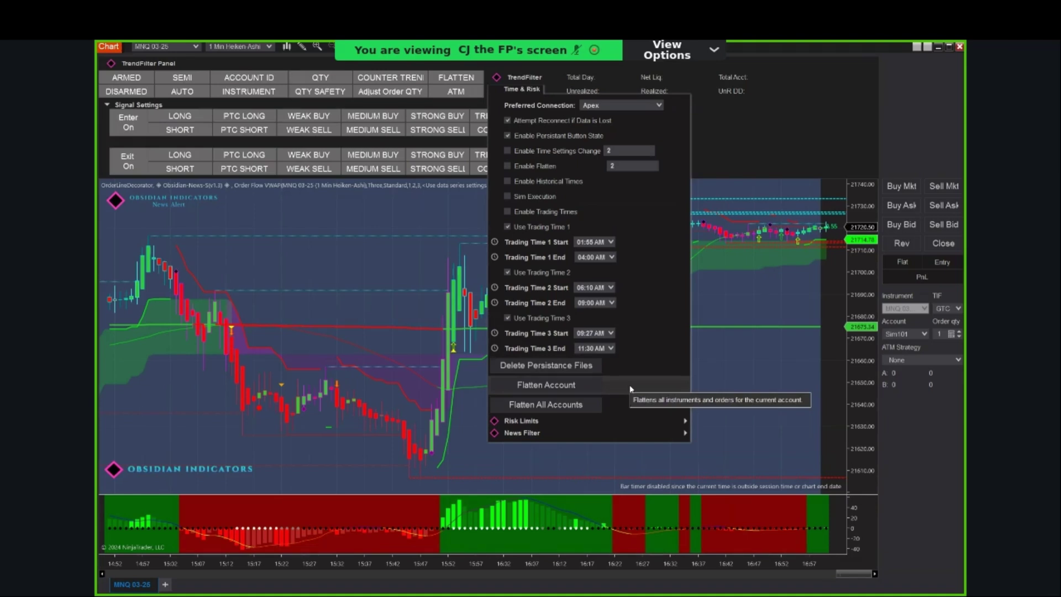
left_click(511, 214)
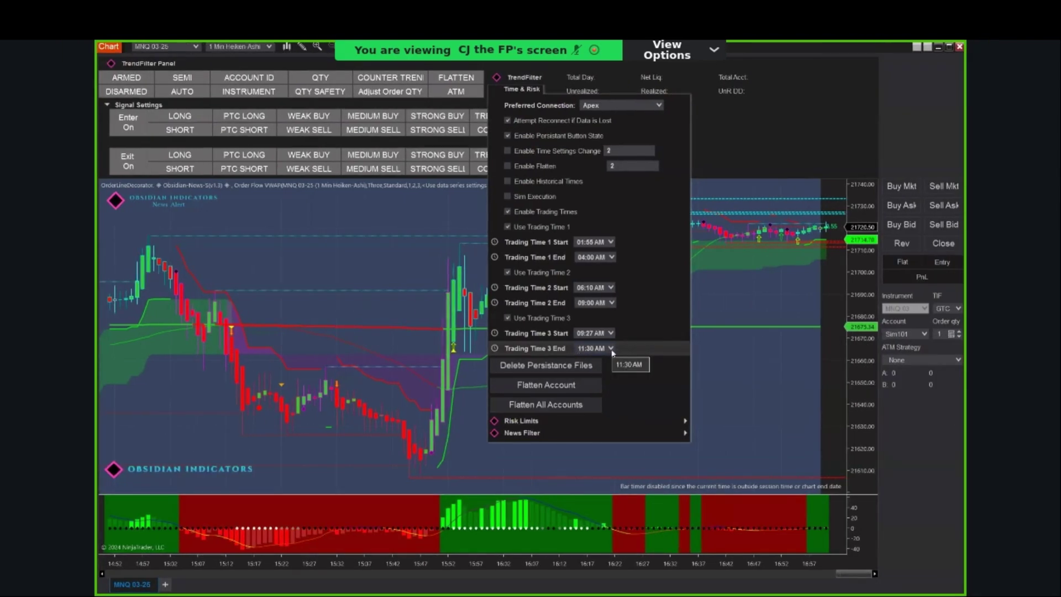
Step: Leave Trading Time 3 ending at 11:30 AM and close the Time & Risk settings
left_click(611, 349)
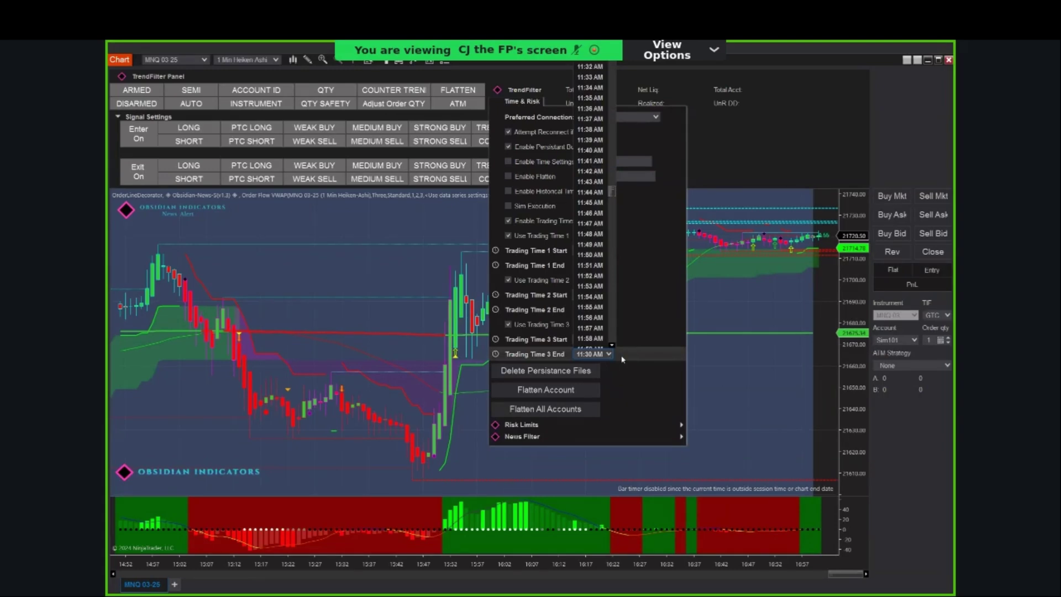
left_click(608, 353)
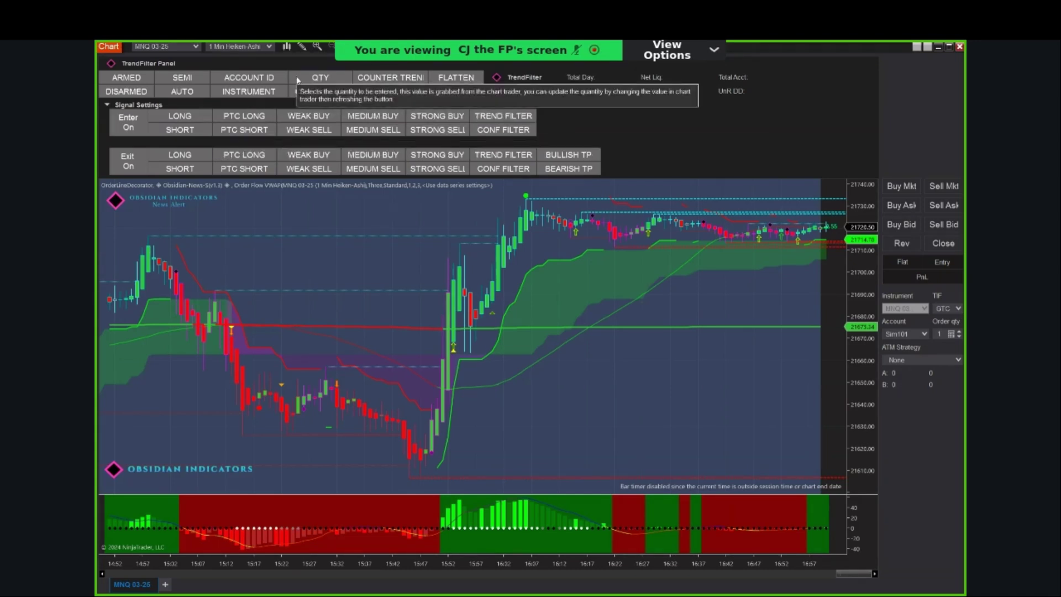
Step: Arm the AutoTrader in auto mode on Sim101 for MNQ 03-25
left_click(263, 92)
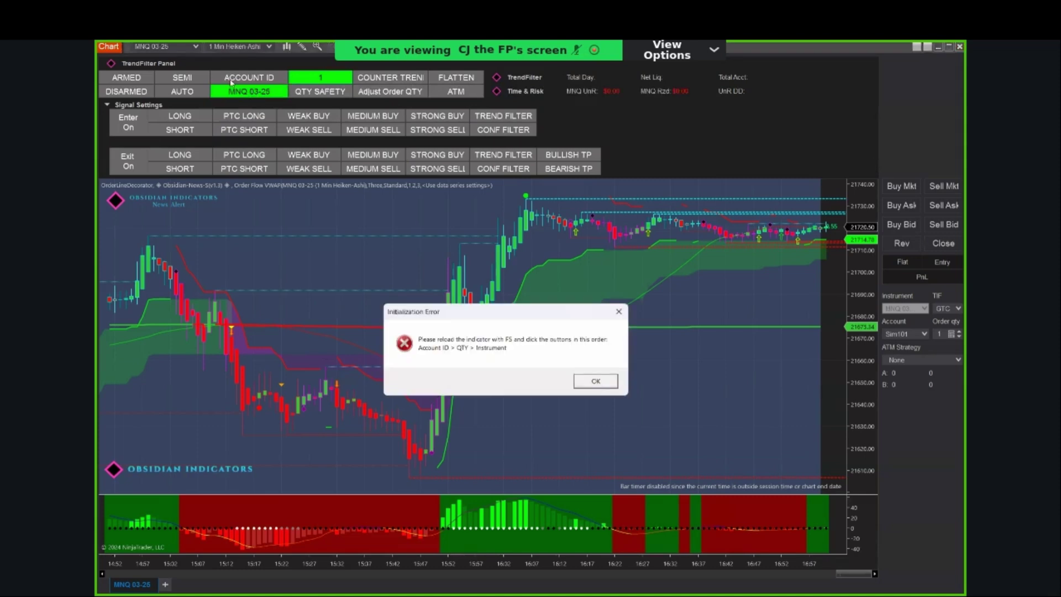
left_click(577, 387)
left_click(255, 83)
left_click(191, 93)
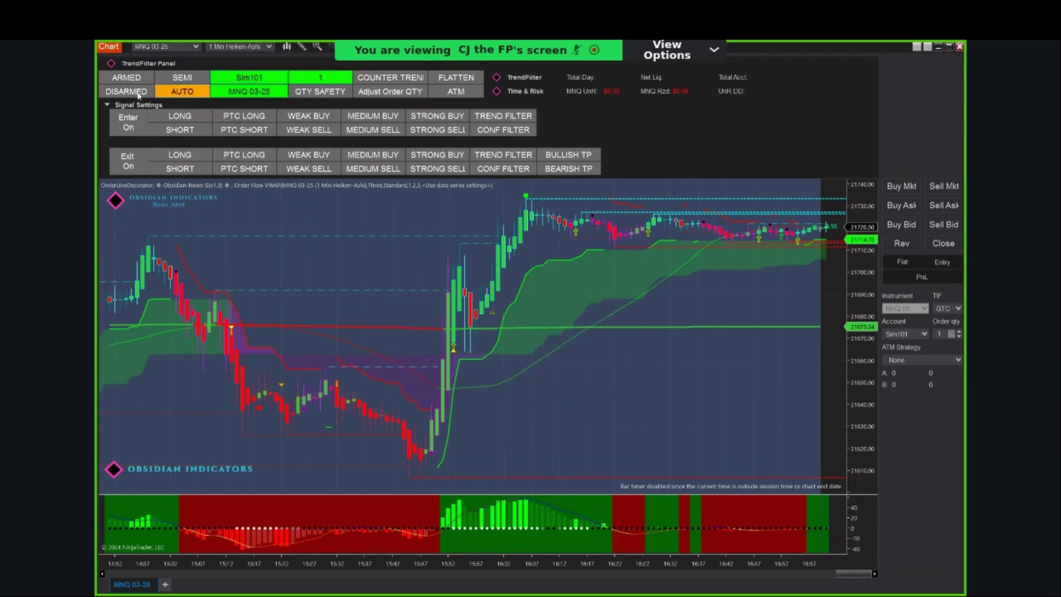
left_click(140, 81)
Step: Allow entries on LONG, SHORT, PTC, STRONG BUY/SELL signals with the confirmation filter
left_click(179, 116)
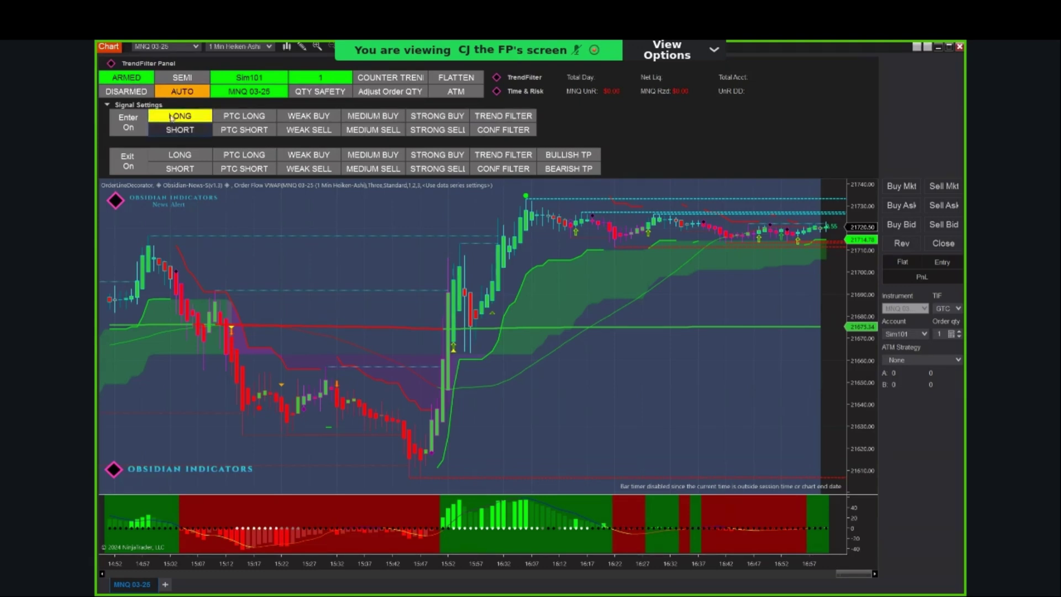
left_click(180, 129)
left_click(244, 129)
left_click(260, 117)
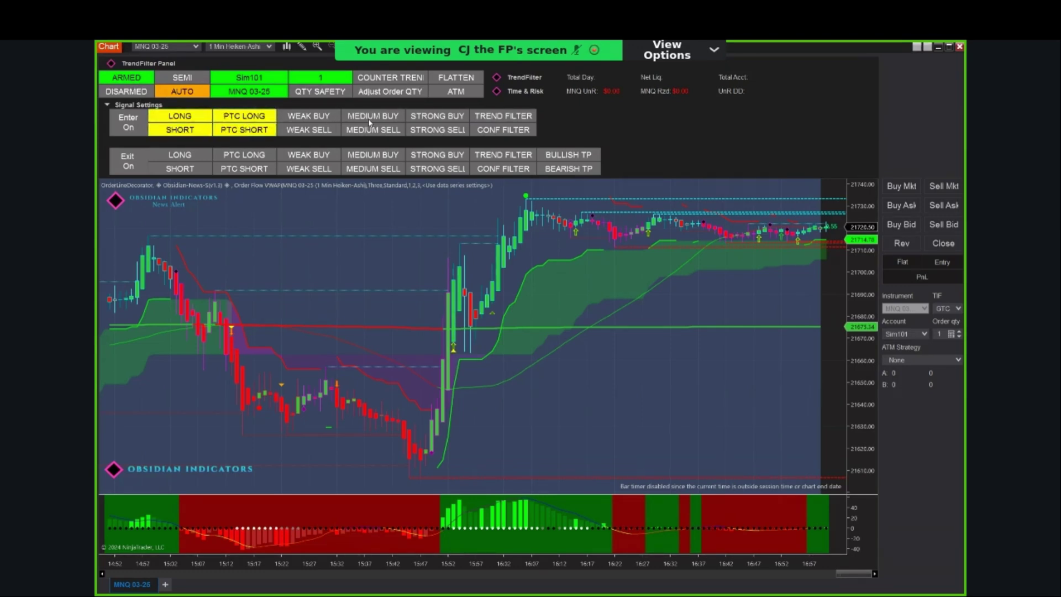
left_click(420, 116)
left_click(434, 130)
left_click(500, 129)
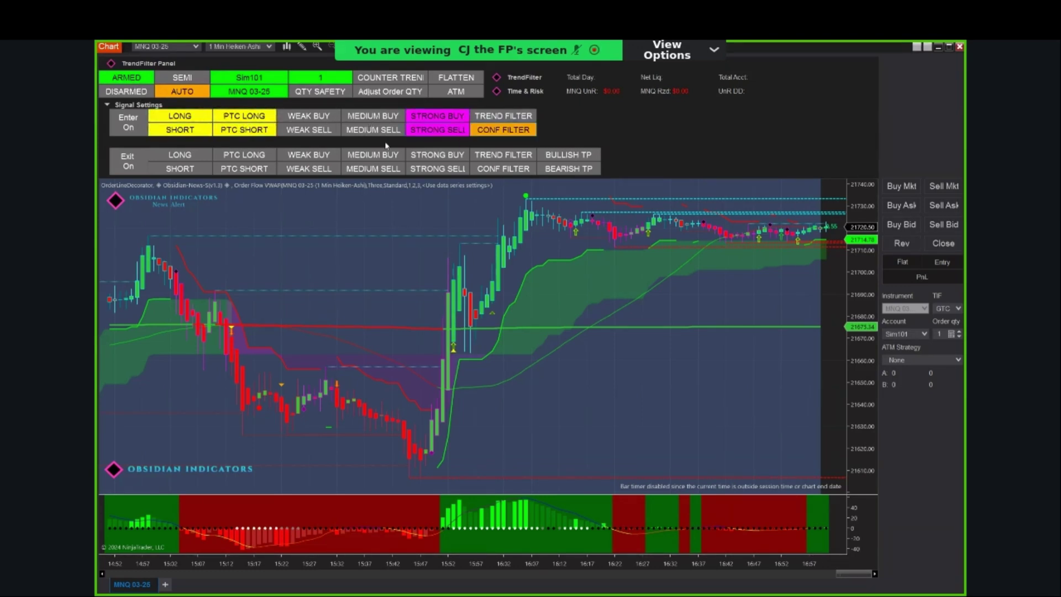
Step: Allow exits on LONG, SHORT, PTC, STRONG BUY/SELL signals with the confirmation filter
left_click(179, 155)
left_click(244, 155)
left_click(244, 169)
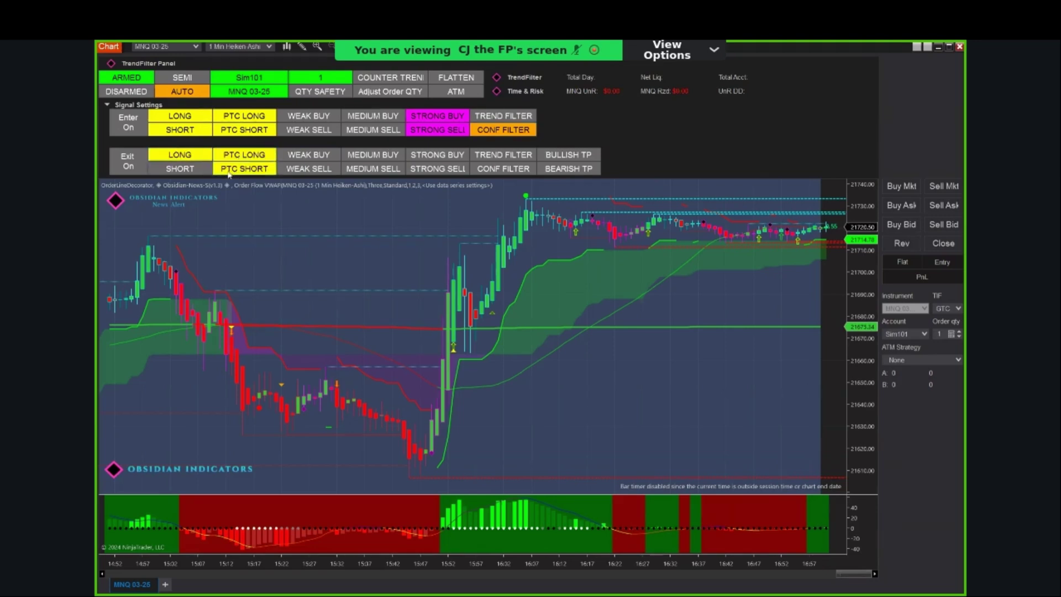
left_click(204, 169)
left_click(421, 156)
left_click(421, 169)
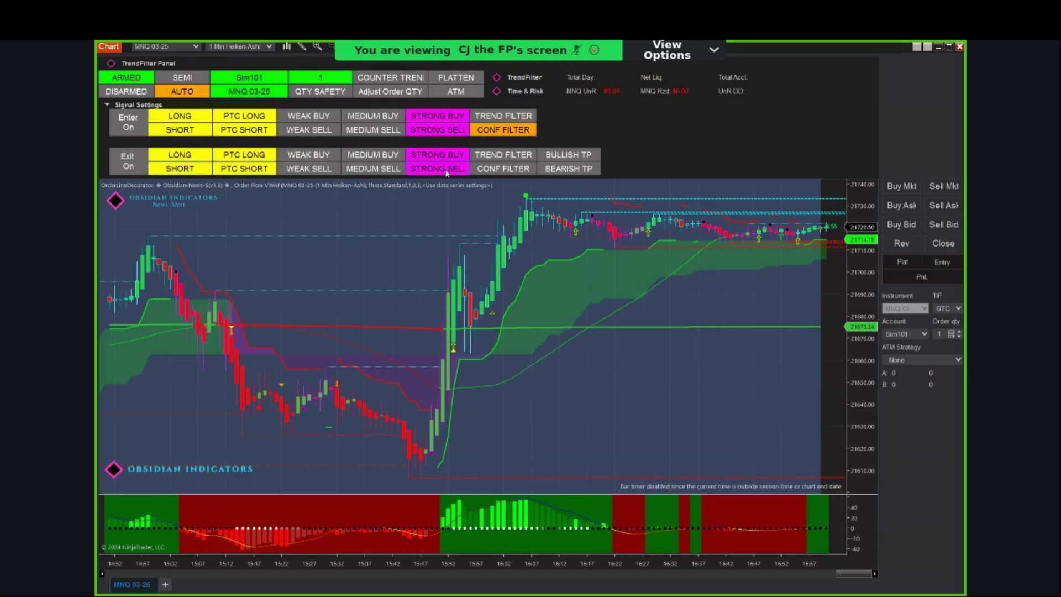
left_click(493, 173)
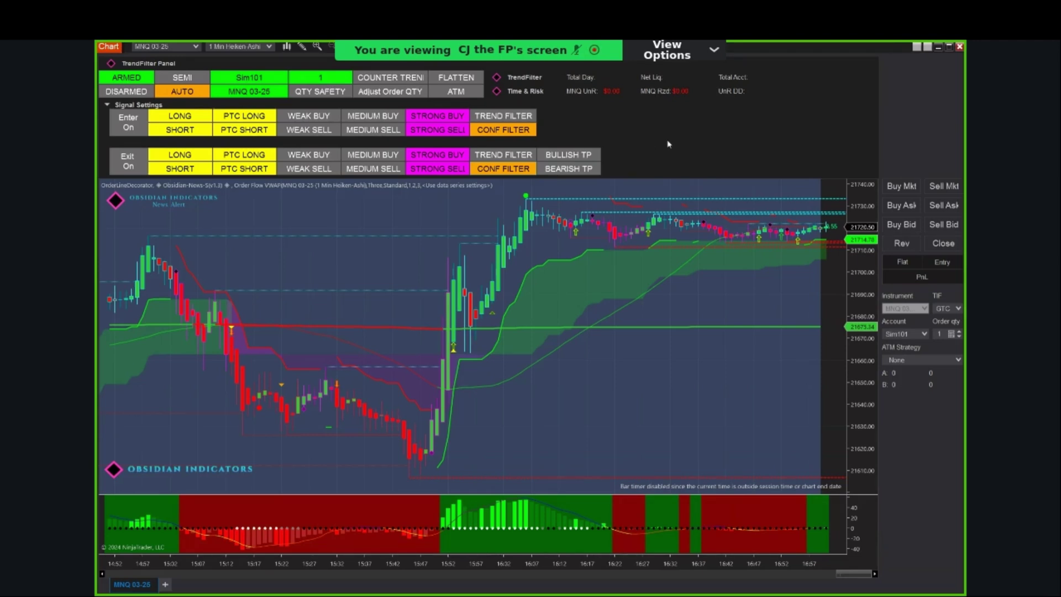
Step: Collapse Signal Settings and turn on Enable Flatten (value 2) in Time & Risk
left_click(107, 105)
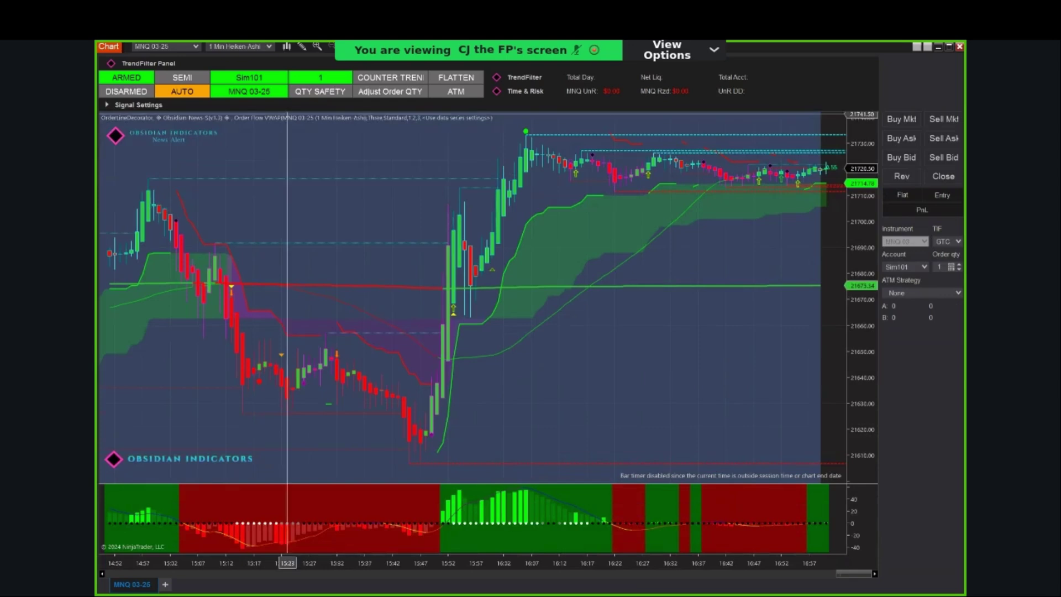
left_click(534, 98)
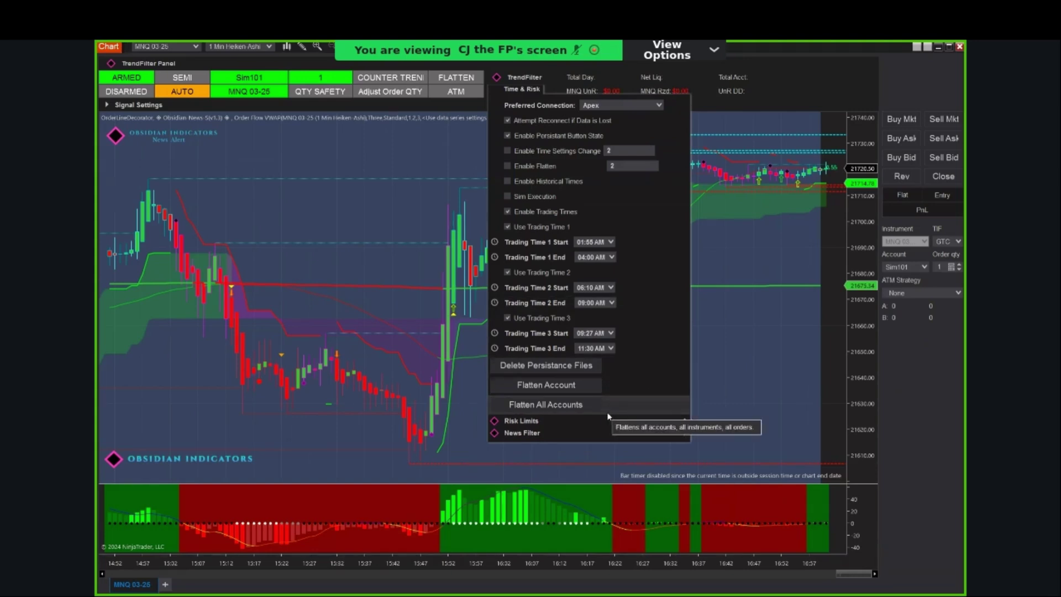
left_click(509, 167)
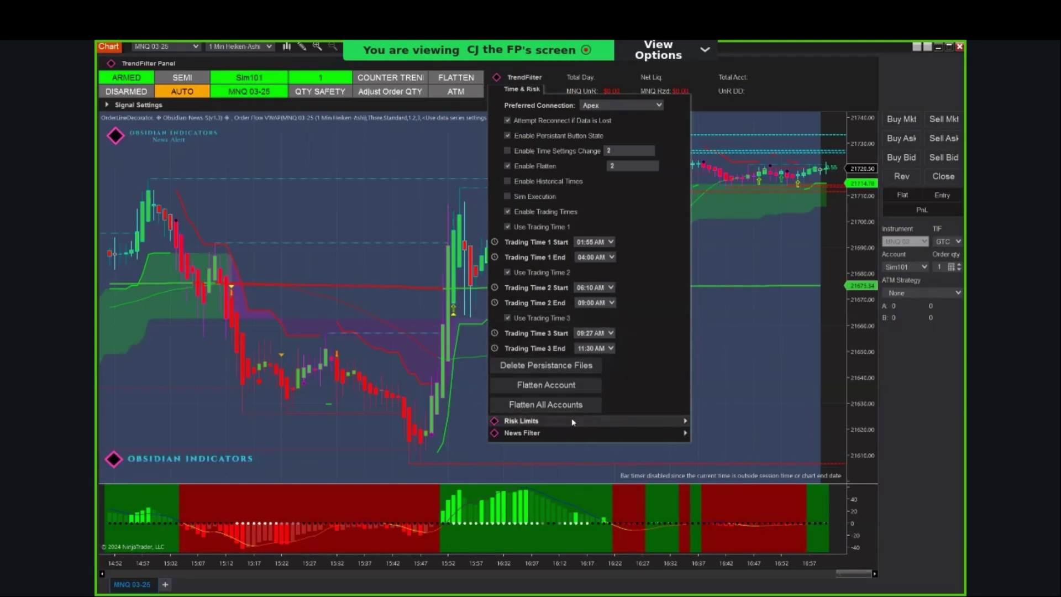
Step: Check Include High Impact in the News Filter settings
left_click(566, 436)
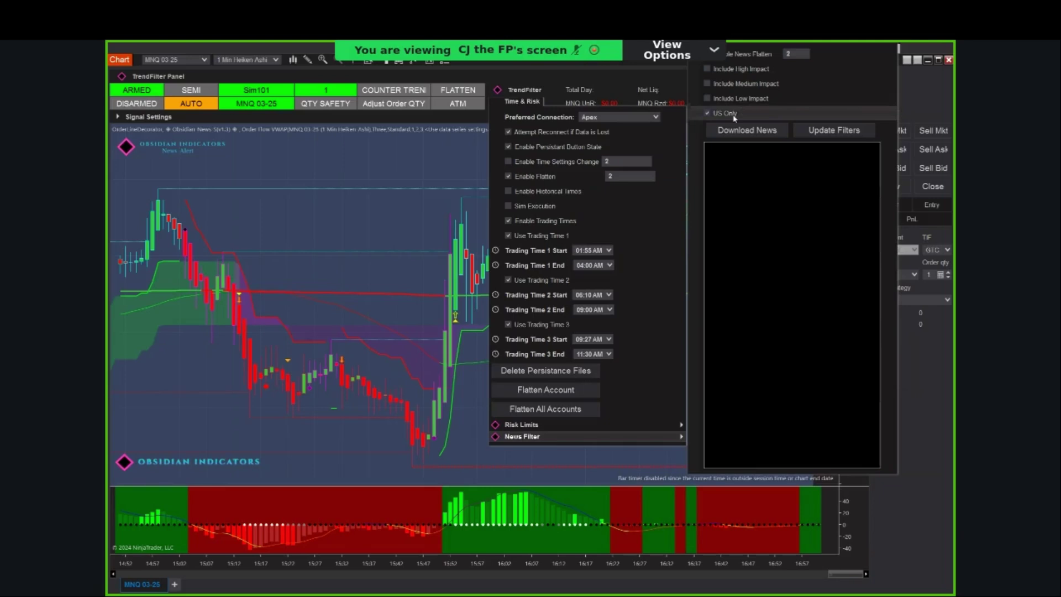
left_click(718, 76)
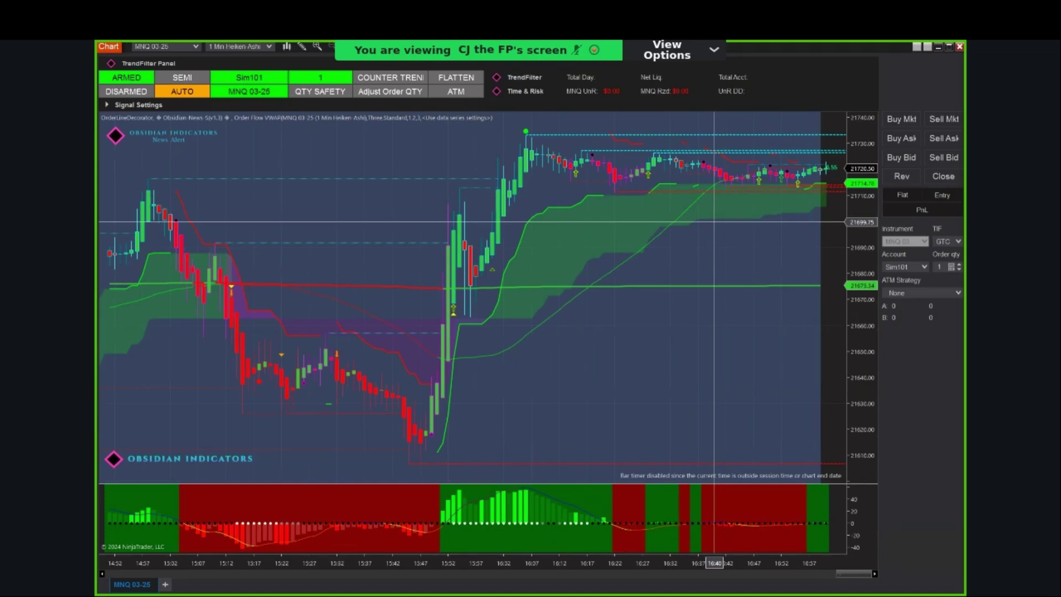
left_click(512, 95)
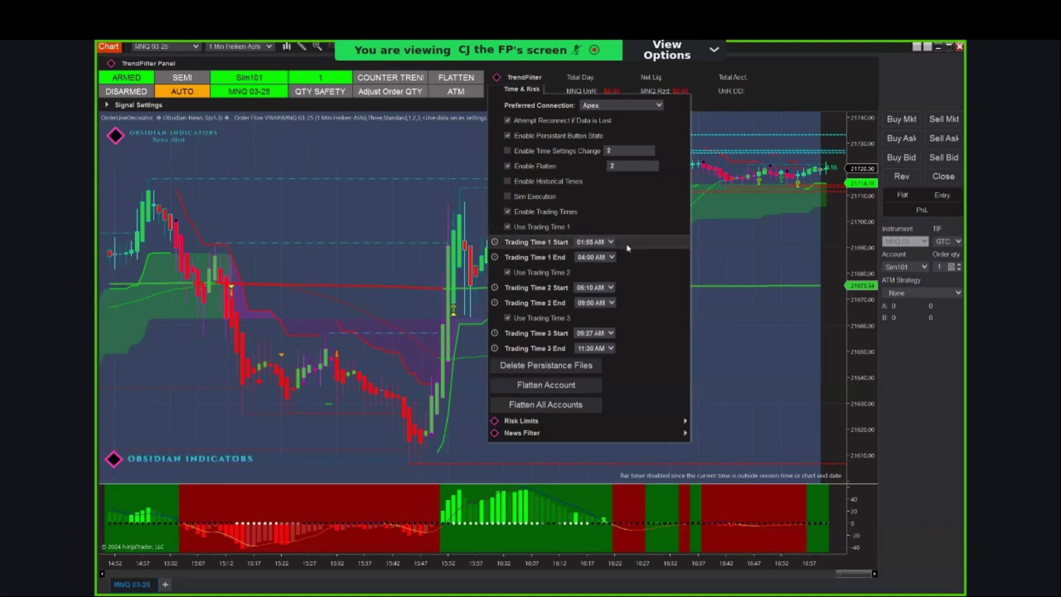
mouse_move(628, 248)
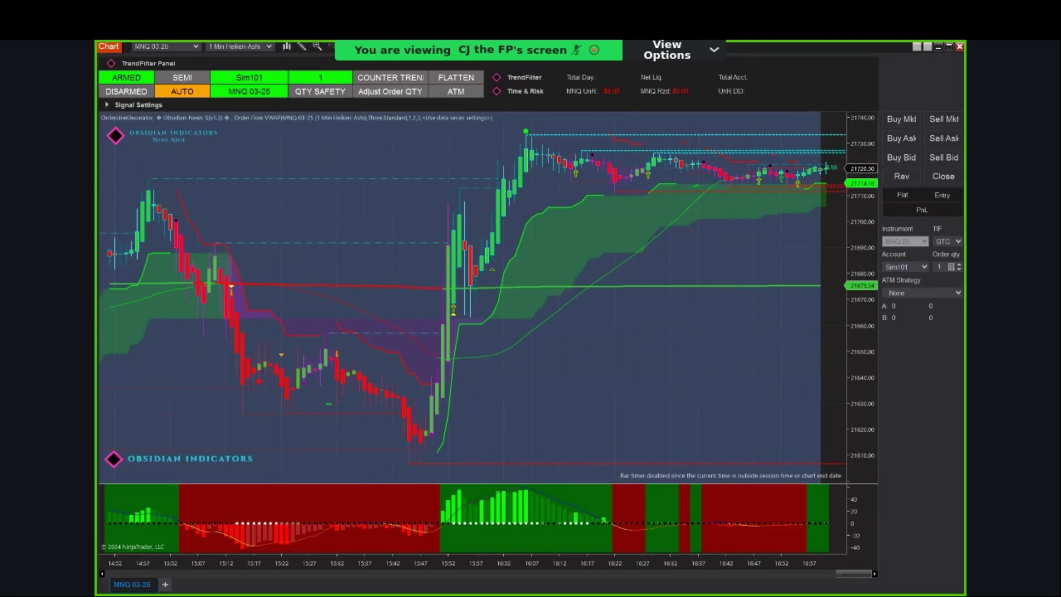
Step: Expand Signal Settings and reopen Time & Risk showing Enable Flatten at 2
left_click(106, 104)
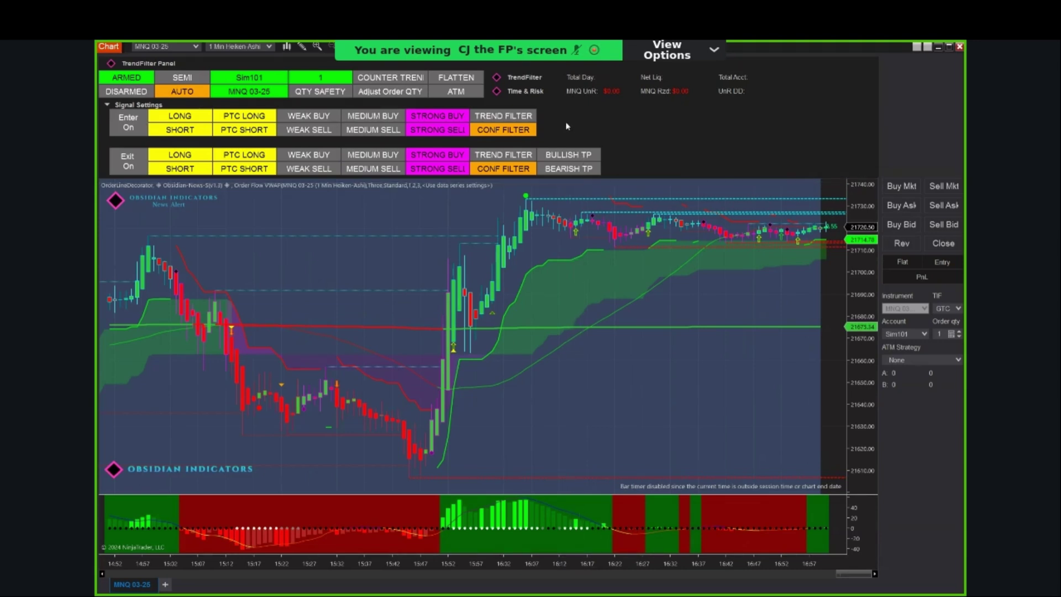
left_click(533, 93)
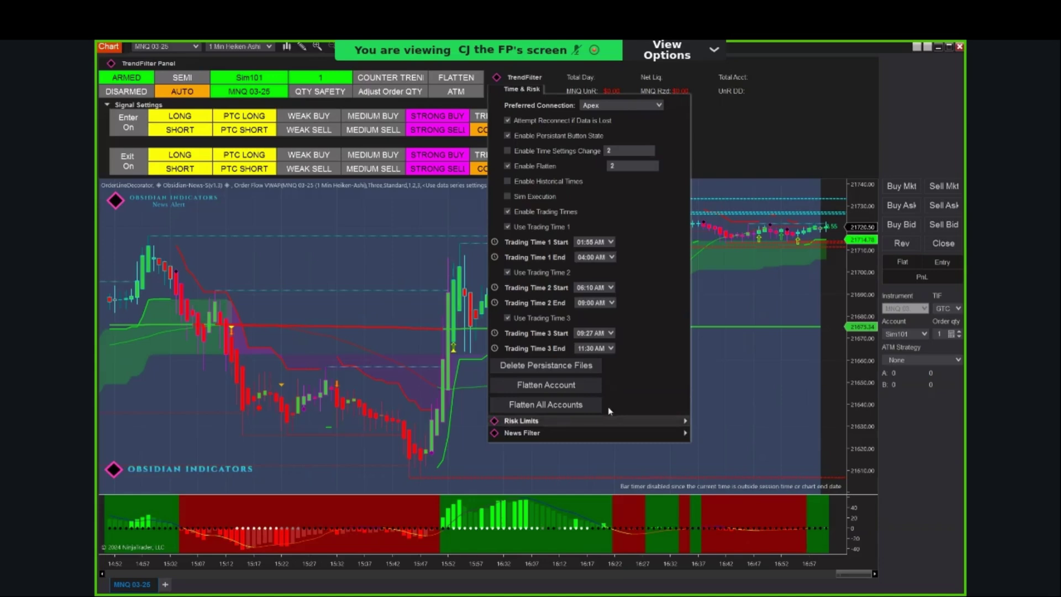
Step: Uncheck Use SuperTrend as Stop Loss in the Risk Limits settings
left_click(605, 426)
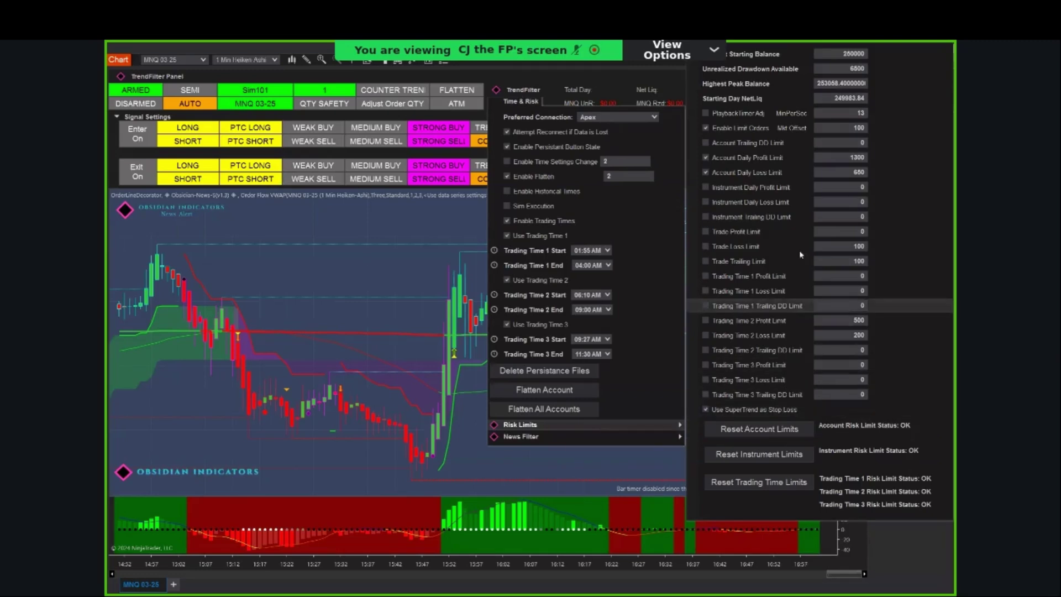
left_click(710, 415)
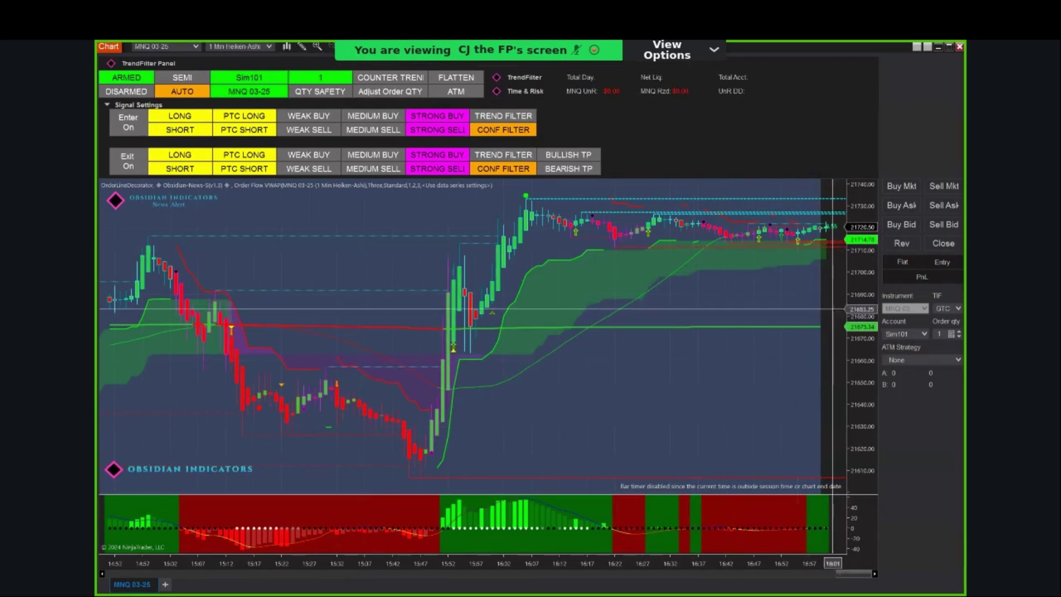
Step: Drag the price axis so the MNQ 03-25 candles fill more of the chart height
mouse_move(833, 309)
left_mouse_down()
mouse_move(812, 261)
mouse_move(859, 288)
mouse_move(859, 314)
left_mouse_up()
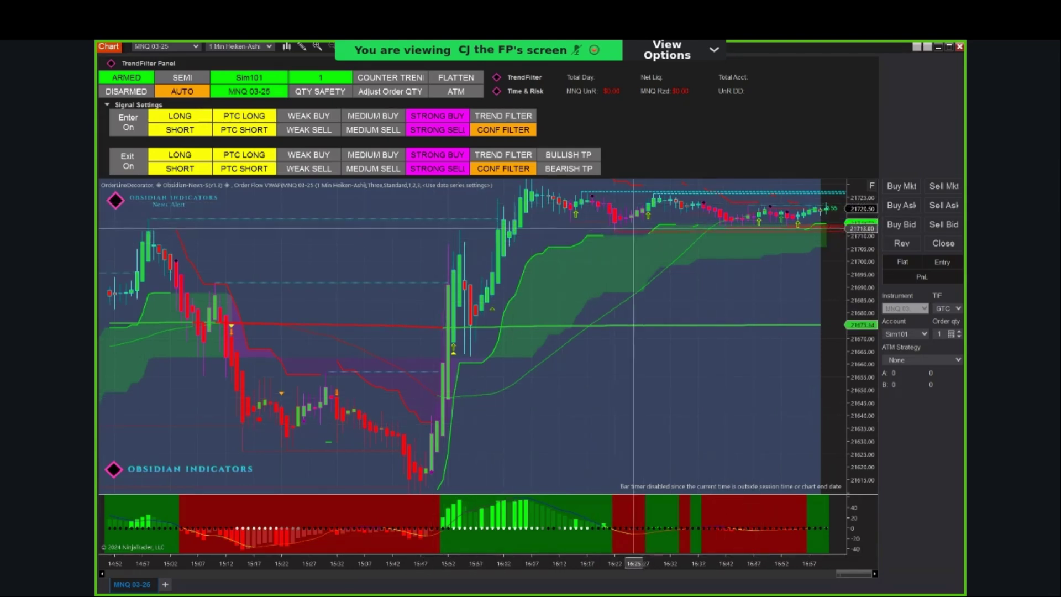
Step: Open the Time & Risk settings showing Apex connection, flatten at 2 and three trading windows
left_click(540, 95)
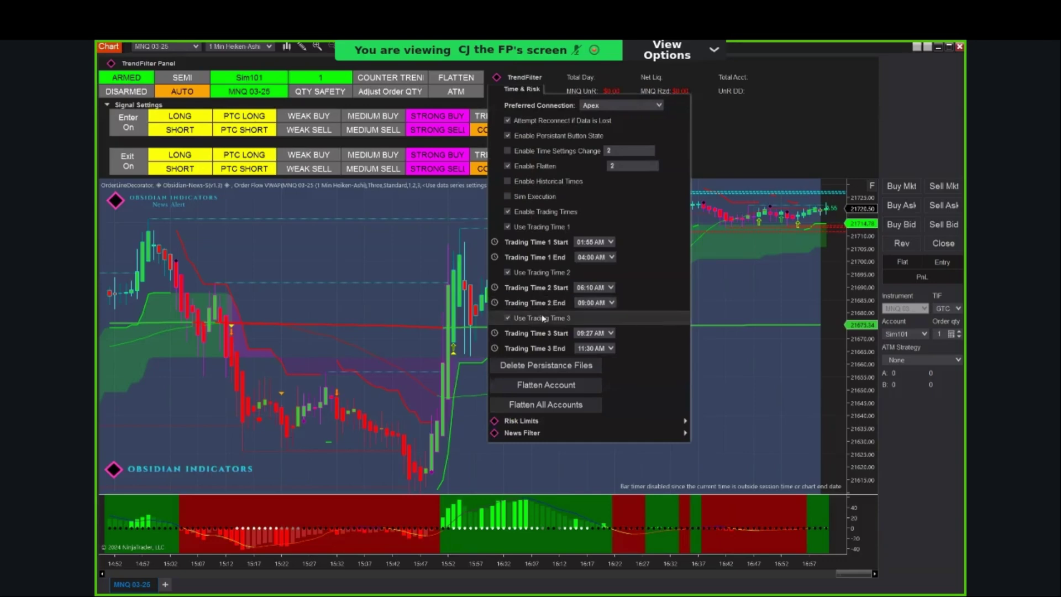
left_click(552, 420)
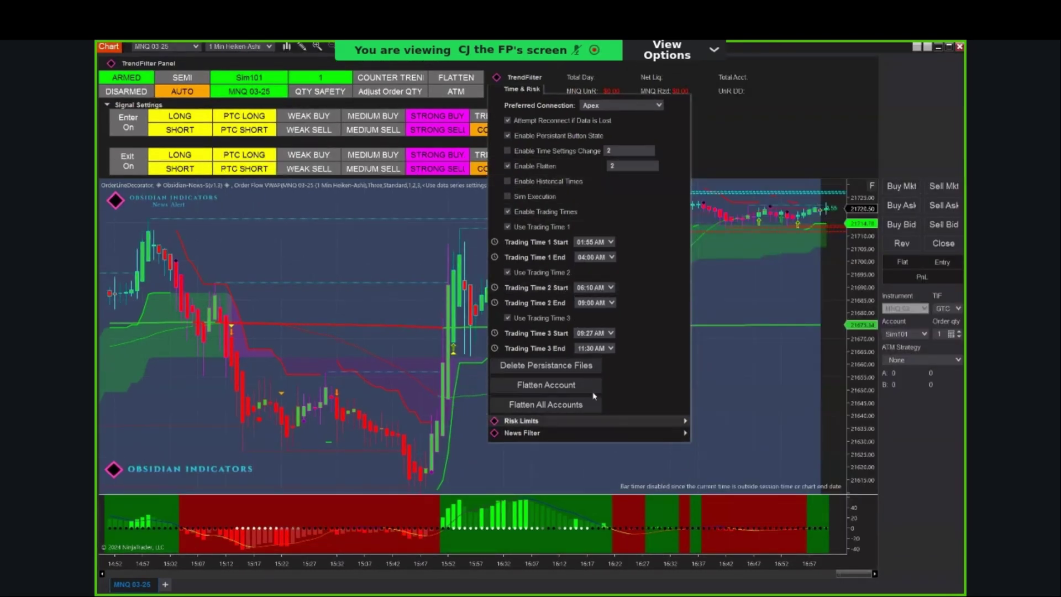
Step: Show the Risk Limits: 250000 balance, 6500 drawdown, 1300 daily profit, 650 daily loss
left_click(654, 424)
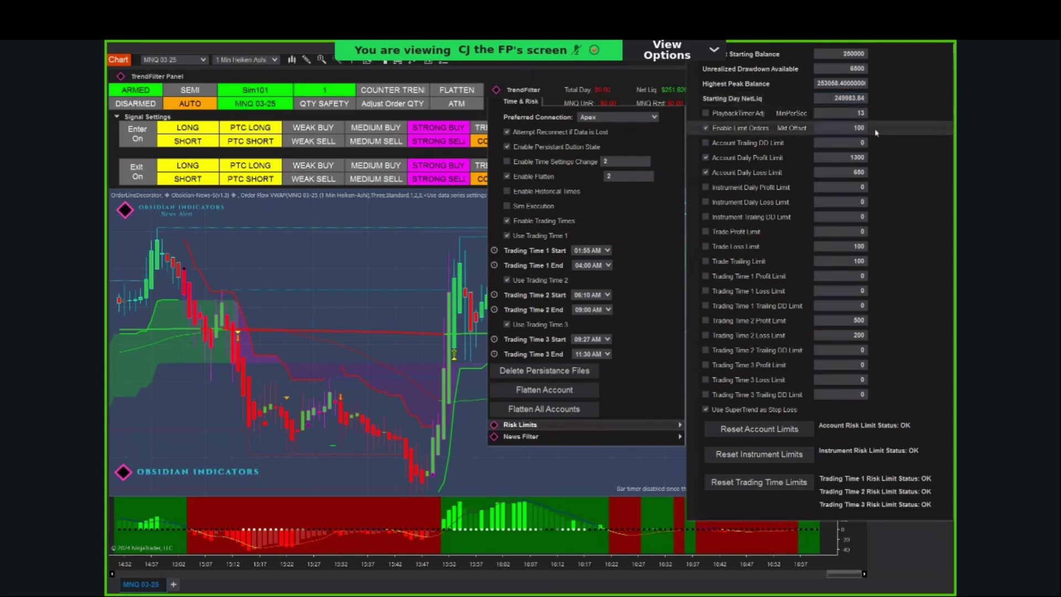
mouse_move(628, 134)
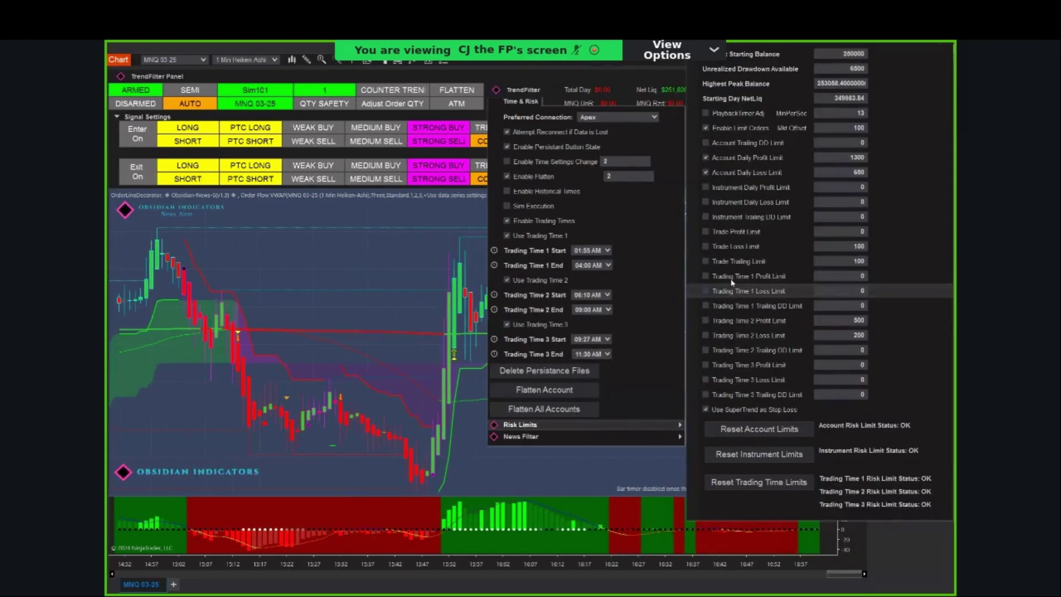
mouse_move(767, 283)
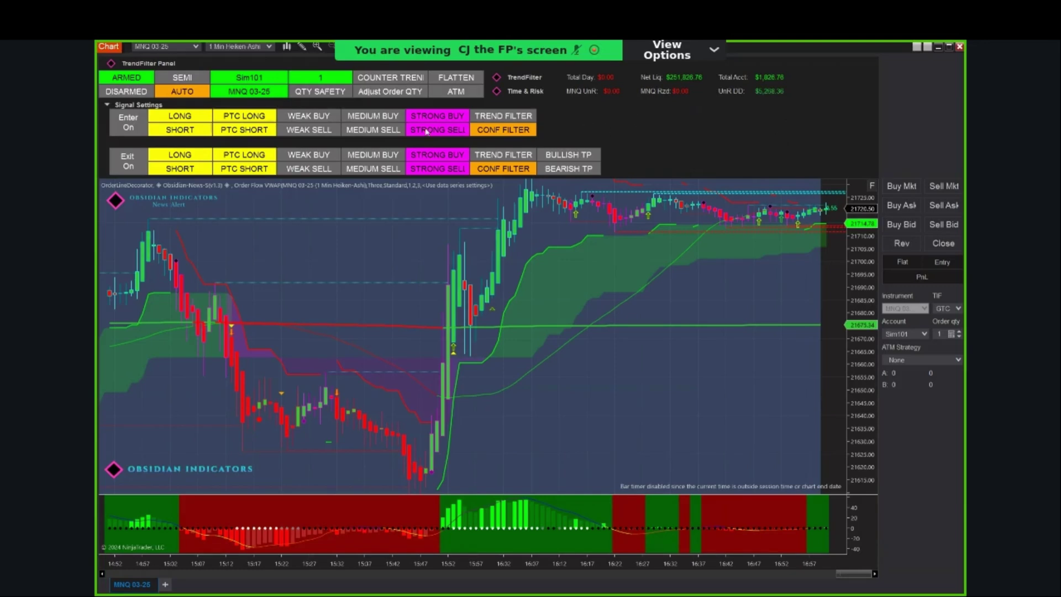
Step: Collapse the Signal Settings panel and scroll to reposition the MNQ chart's price axis
left_click(107, 105)
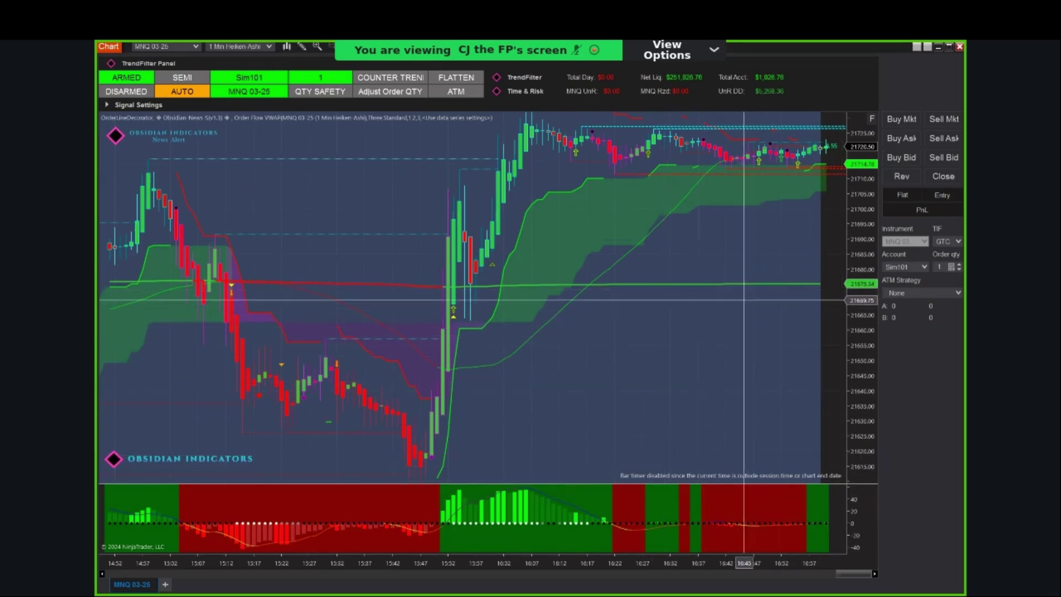
scroll(746, 369, "up", 5)
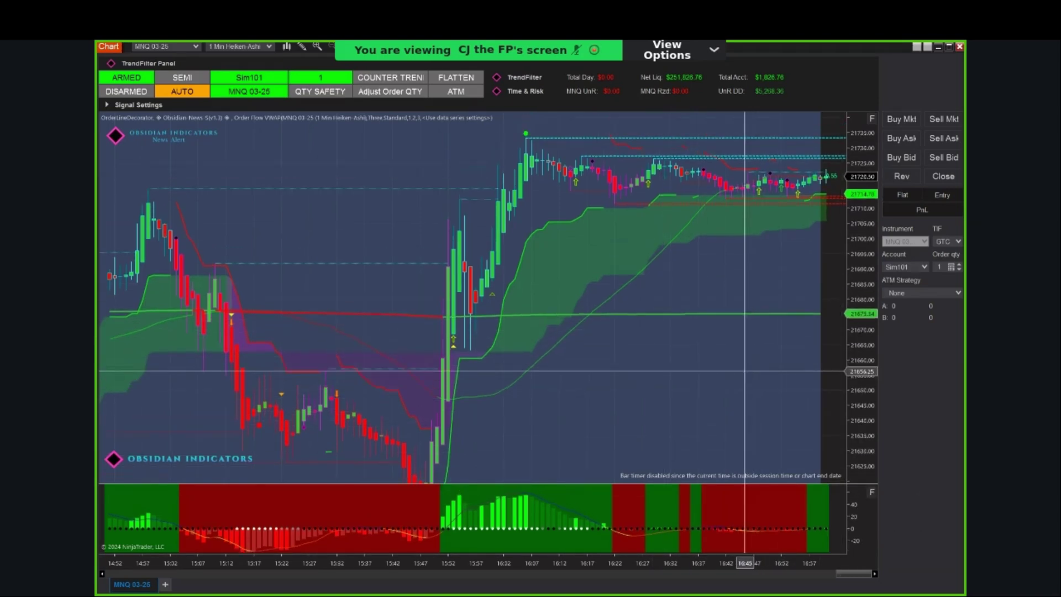